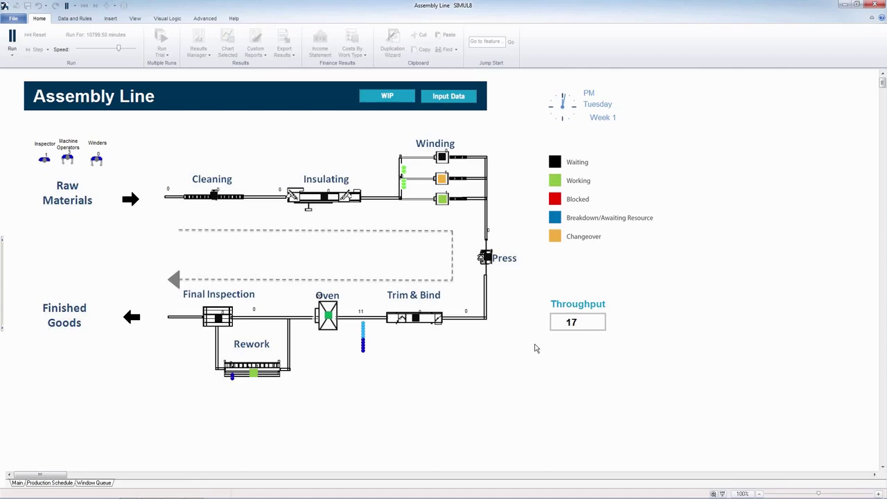
# - Review the process times, changeover times and weekly production schedules in the Input Data spreadsheet
pyautogui.click(451, 97)
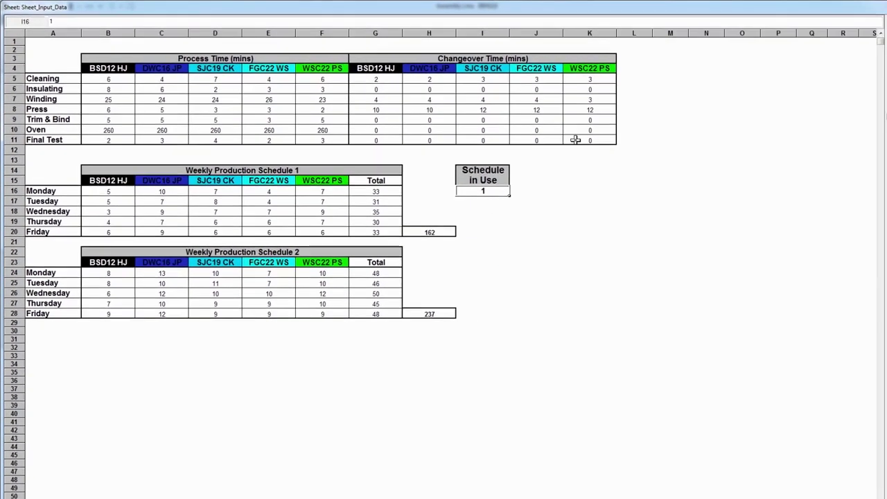
pyautogui.click(862, 23)
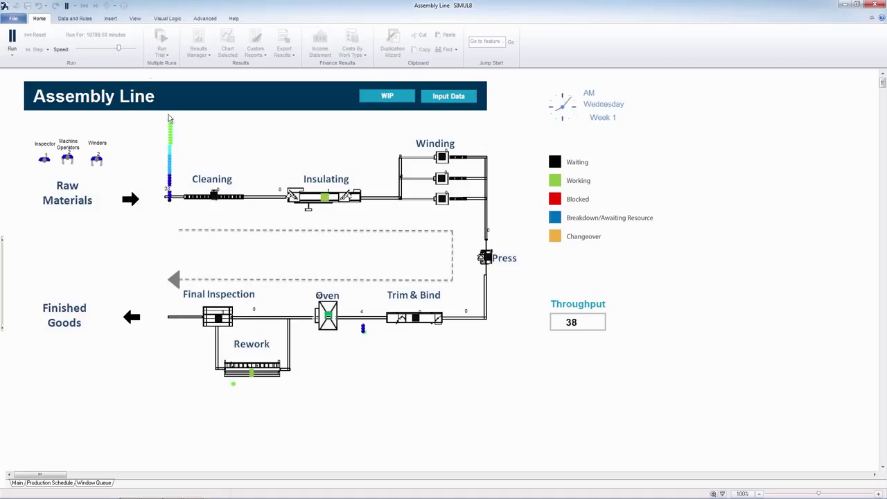
# - Finish the simulation run at maximum speed and review the KPIs in the Results Manager
pyautogui.moveTo(120, 51); pyautogui.dragTo(134, 50)
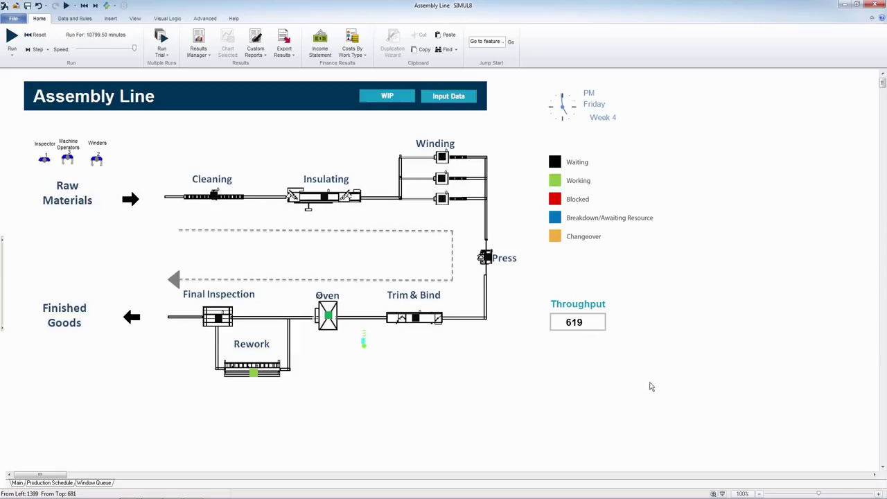
pyautogui.click(198, 43)
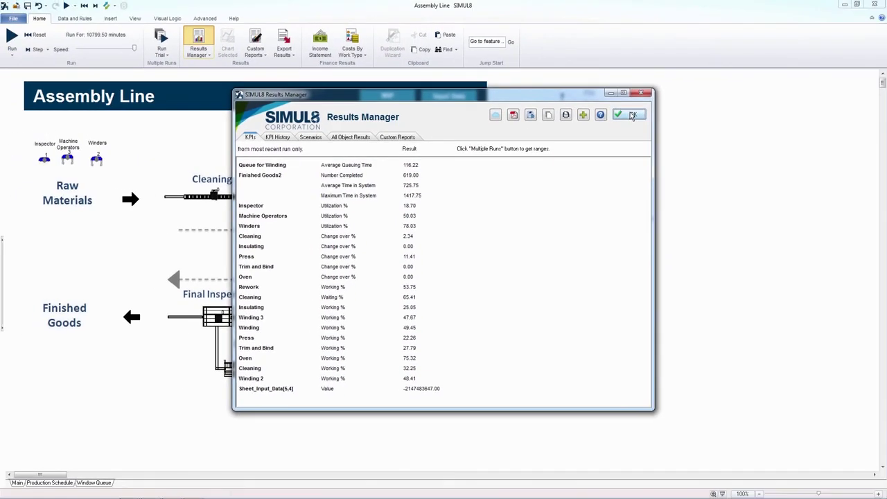
pyautogui.click(699, 72)
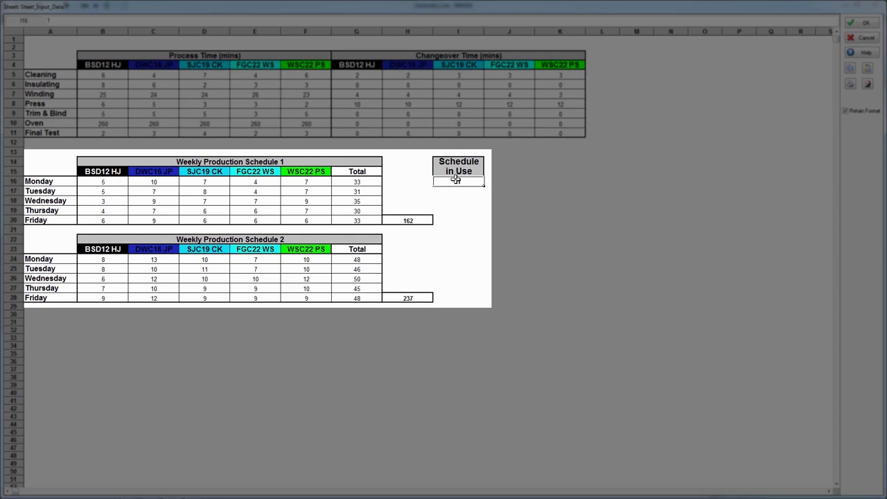
# - Set the schedule in use to 2 in the input data sheet and rerun the simulation at maximum speed
pyautogui.write('2')
pyautogui.click(571, 201)
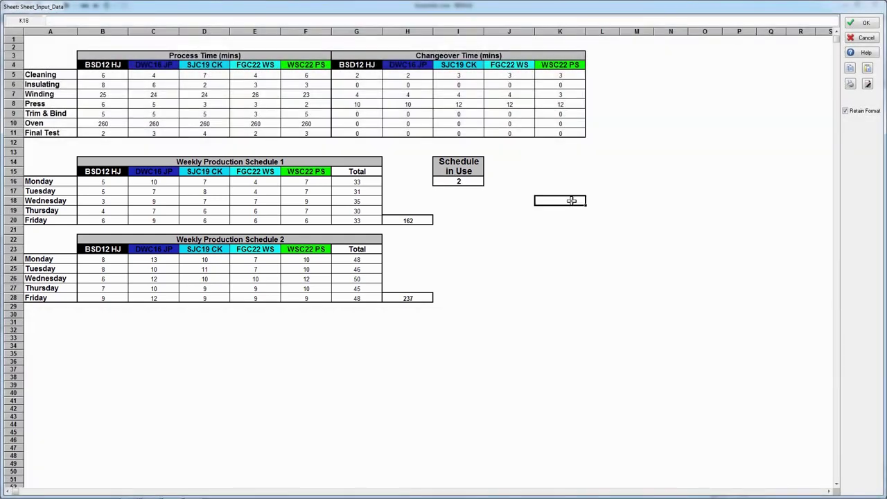
pyautogui.click(862, 22)
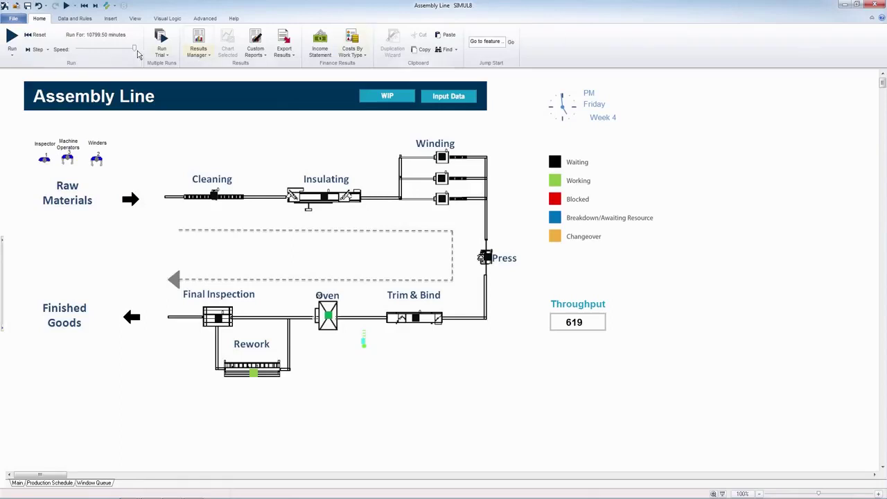
pyautogui.click(12, 38)
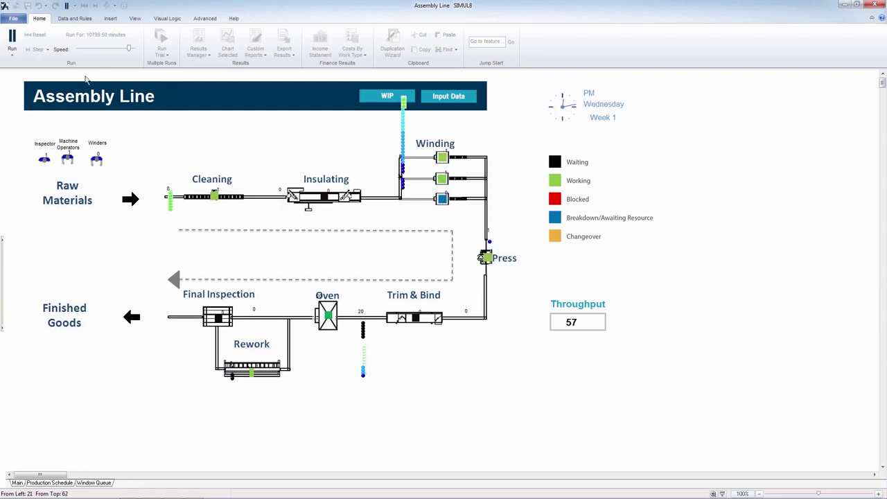
pyautogui.moveTo(129, 50); pyautogui.dragTo(150, 55)
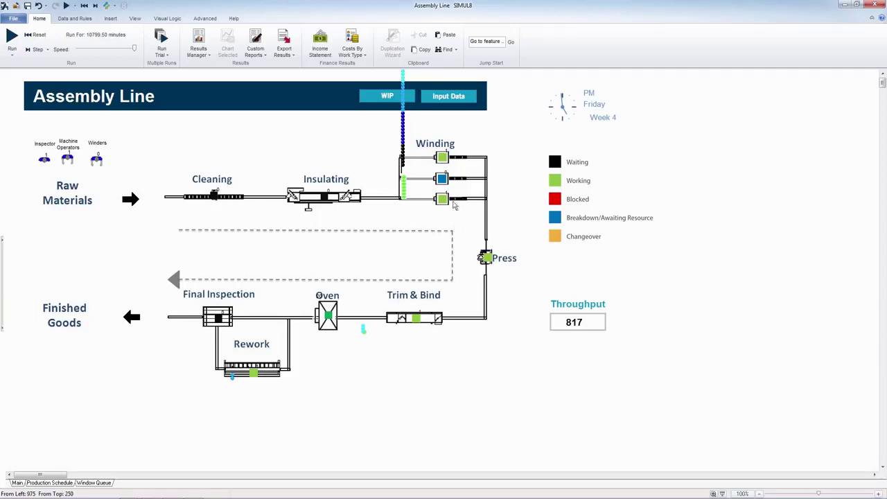
# - Duplicate the three Winding machines once with the Duplication Wizard, using a new location step of X 60 and Y 0
pyautogui.moveTo(430, 149); pyautogui.dragTo(461, 219)
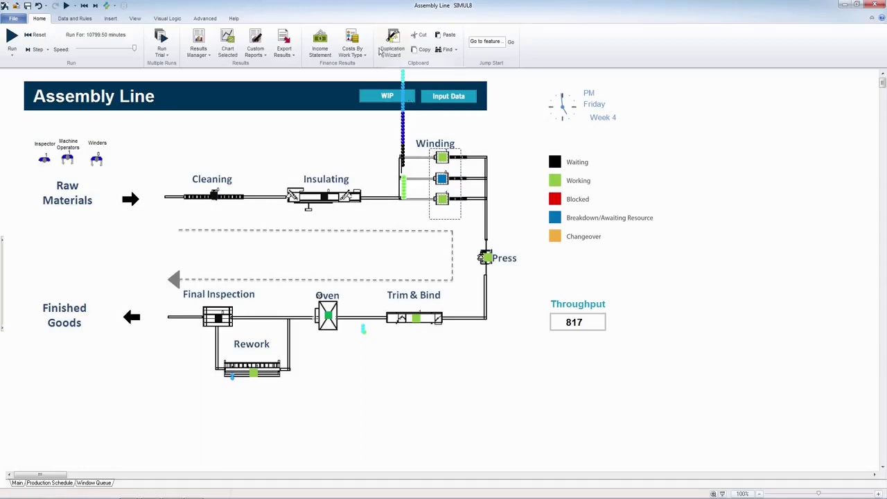
pyautogui.click(392, 43)
pyautogui.press('Tab')
pyautogui.write('60')
pyautogui.press('Tab')
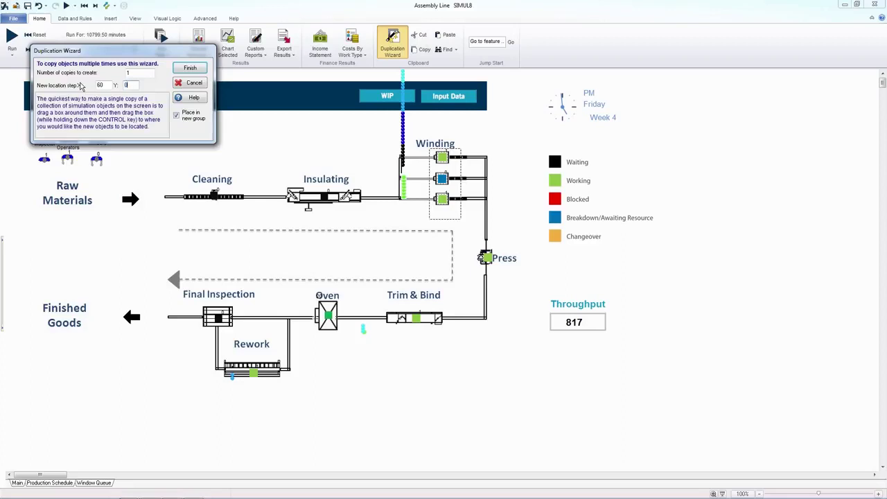
pyautogui.press('Return')
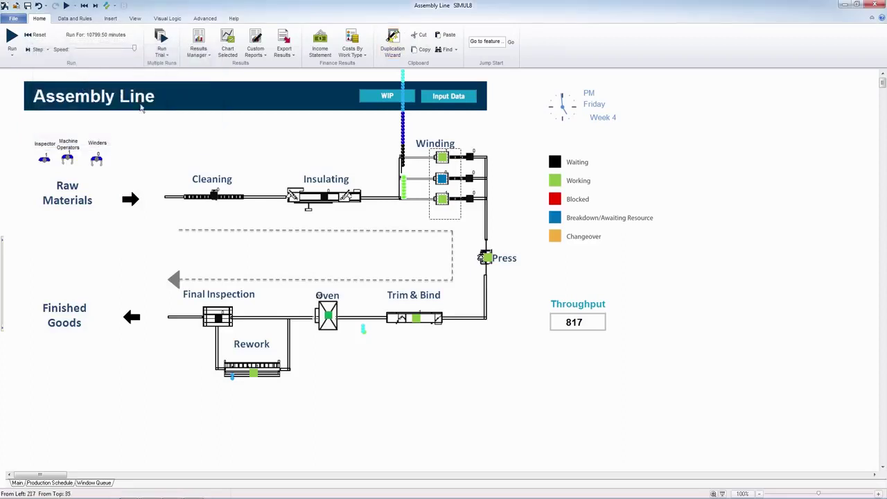
pyautogui.click(465, 227)
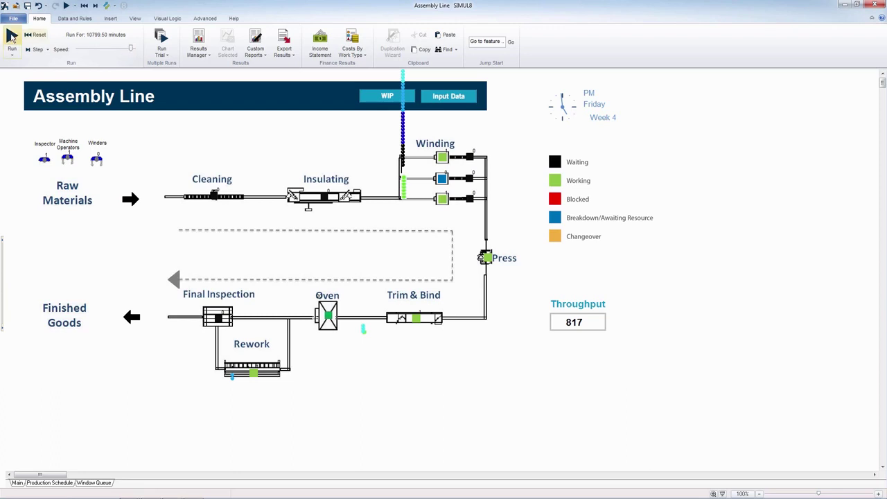
# - Rerun the simulation with the duplicated winding machines and check the Winders' utilization in the Results Manager, enlarged to show all KPIs
pyautogui.click(12, 38)
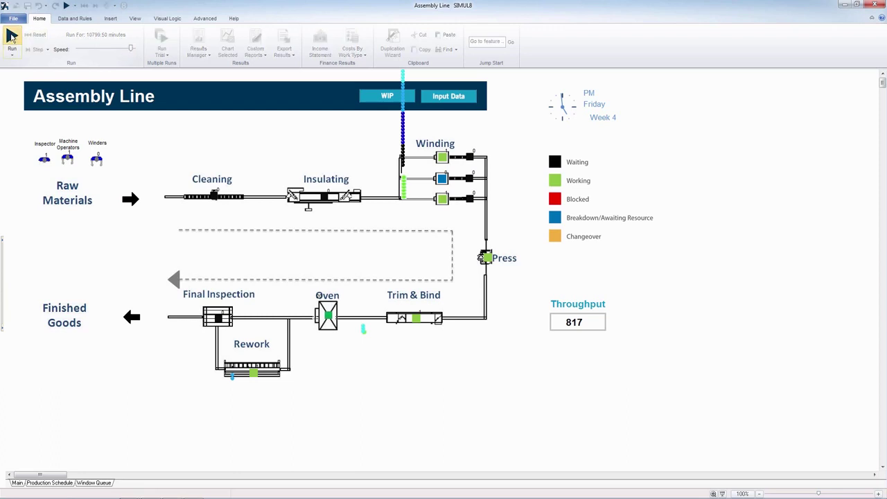
pyautogui.click(12, 38)
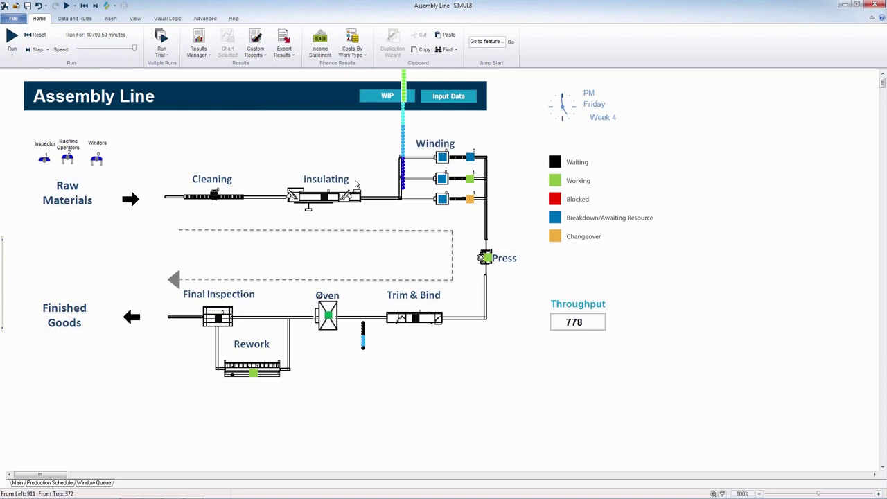
pyautogui.click(198, 43)
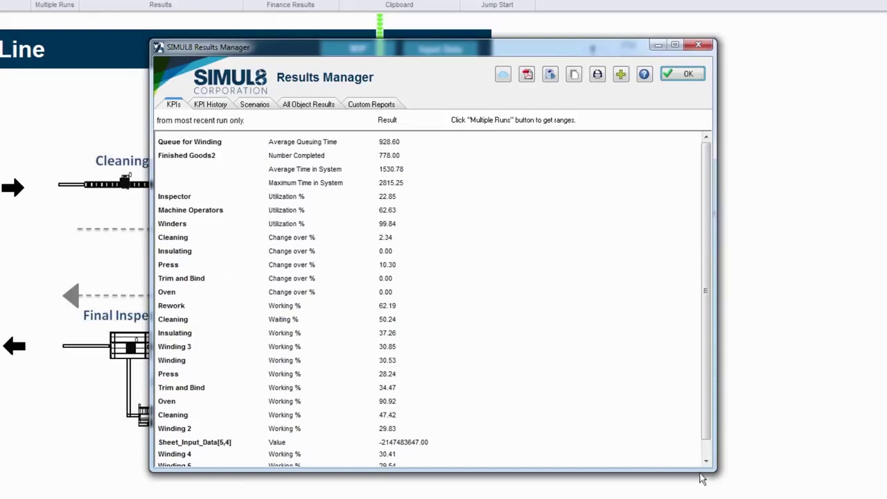
pyautogui.moveTo(698, 476); pyautogui.dragTo(661, 496)
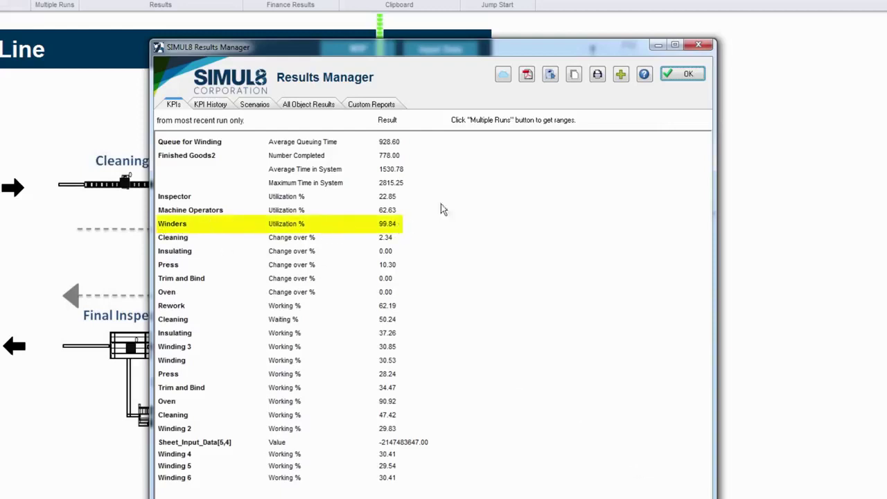
pyautogui.click(686, 76)
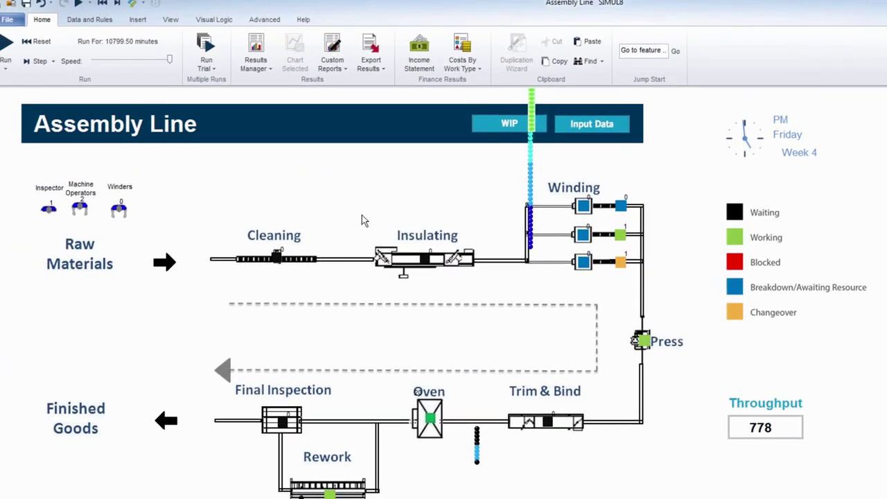
# - Set the number of available Winders to 3 and rerun the simulation
pyautogui.click(130, 215)
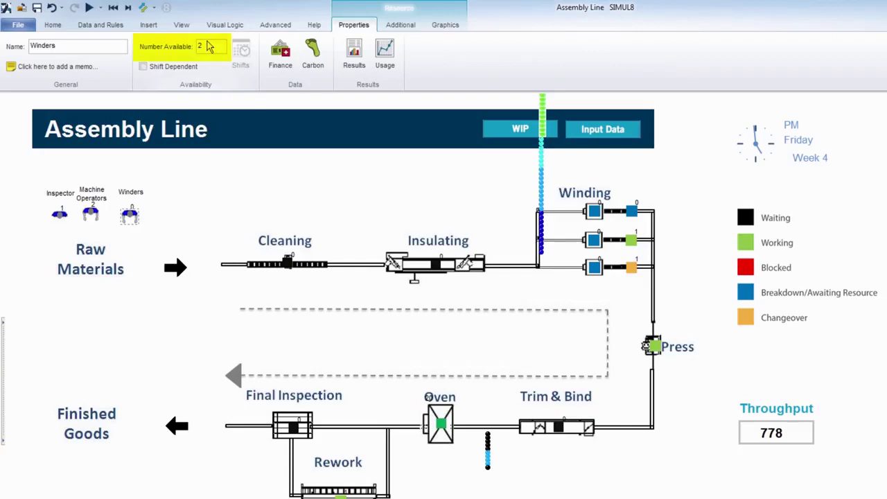
pyautogui.write('3')
pyautogui.click(290, 166)
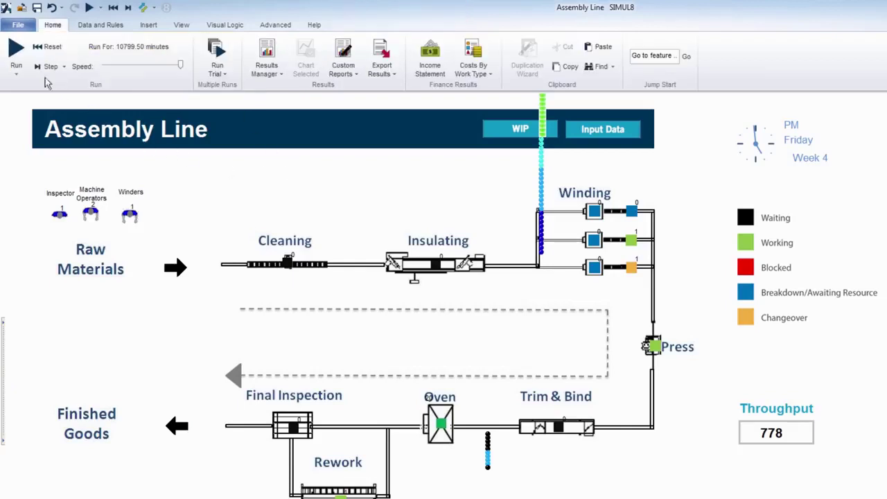
pyautogui.click(15, 49)
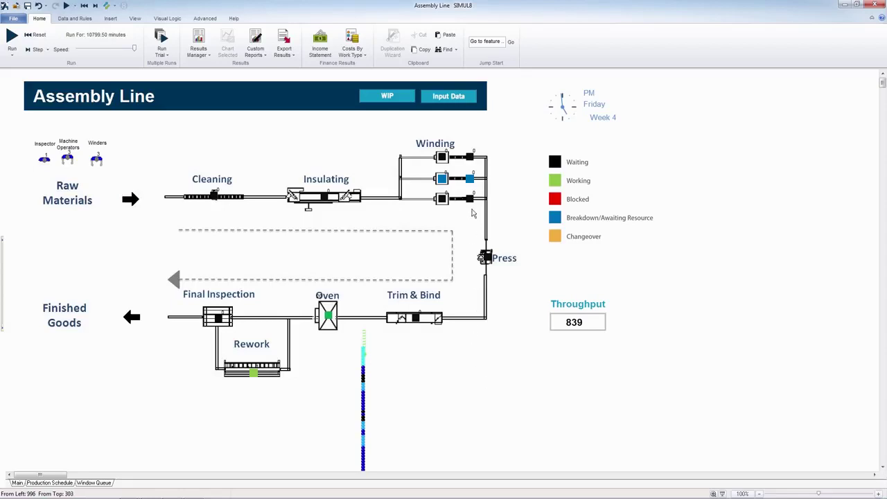
# - Delete the three duplicated winding machines and rerun the simulation at maximum speed
pyautogui.click(459, 152)
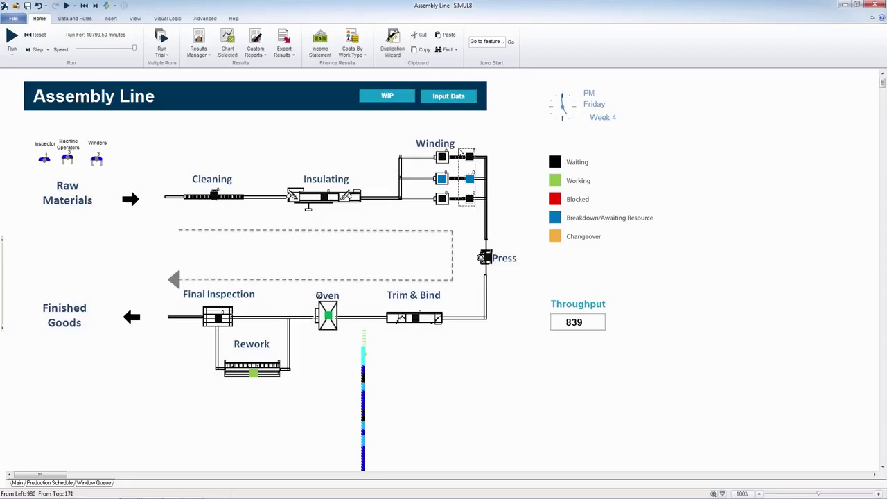
pyautogui.click(460, 151)
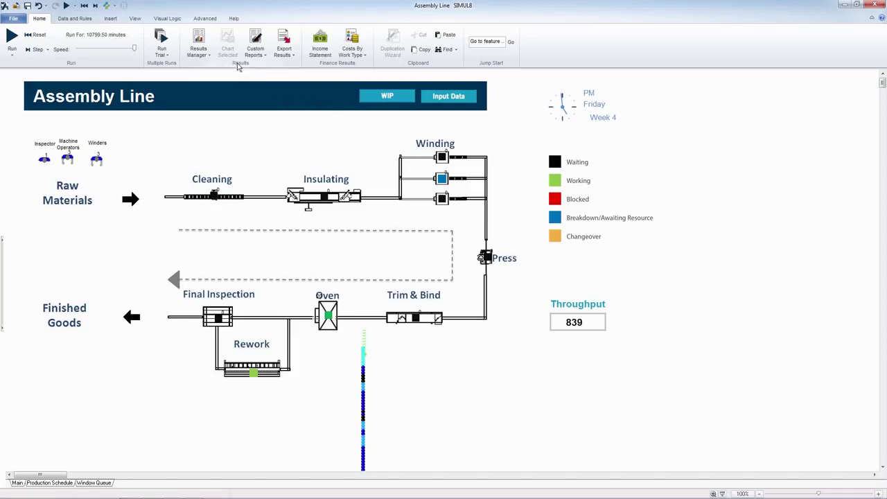
pyautogui.click(12, 36)
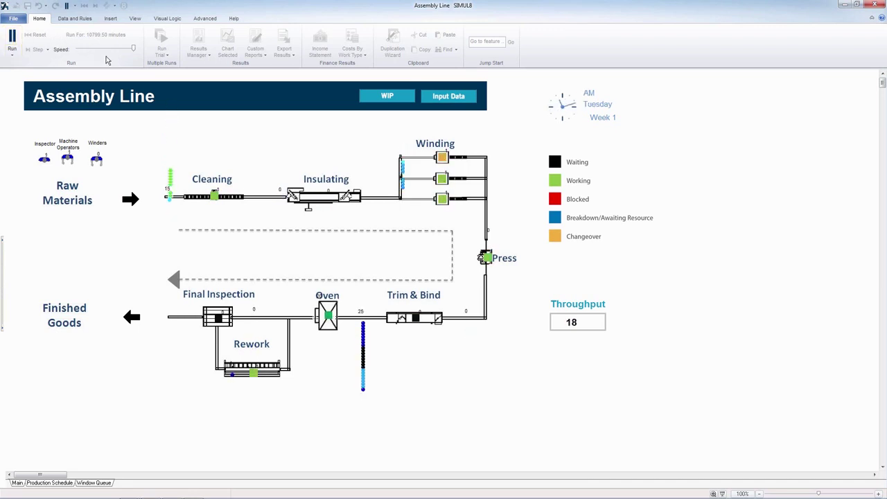
pyautogui.moveTo(134, 49); pyautogui.dragTo(137, 52)
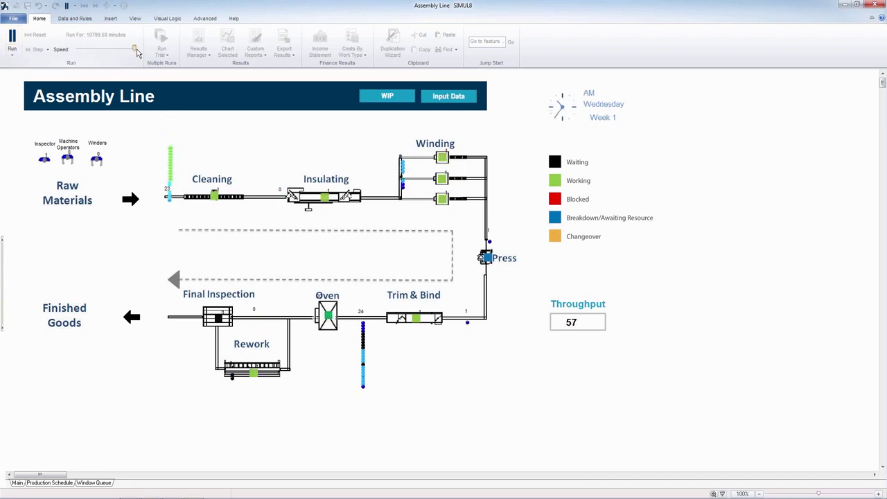